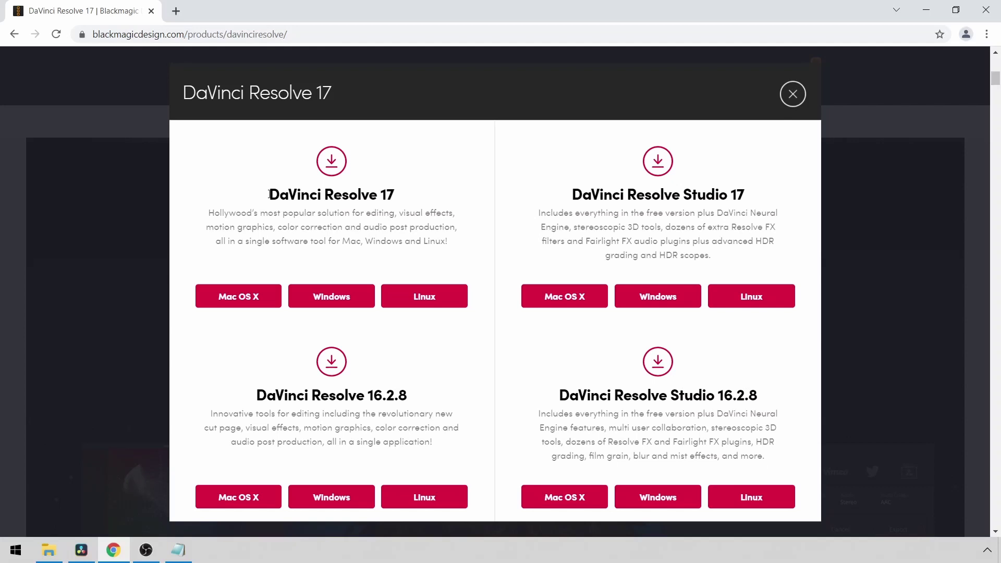
Create a new project named 'Test Reel' in the Project Manager
{"action": "left_click_drag", "start_coordinate": [269, 195], "coordinate": [399, 204]}
{"action": "left_click", "coordinate": [399, 204]}
{"action": "left_click", "coordinate": [78, 557]}
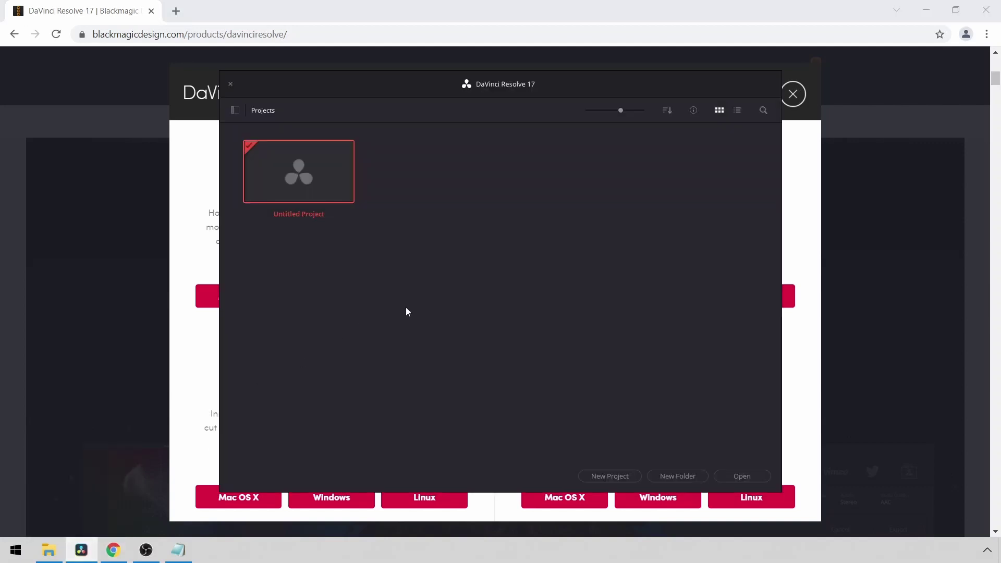
{"action": "left_click", "coordinate": [609, 477]}
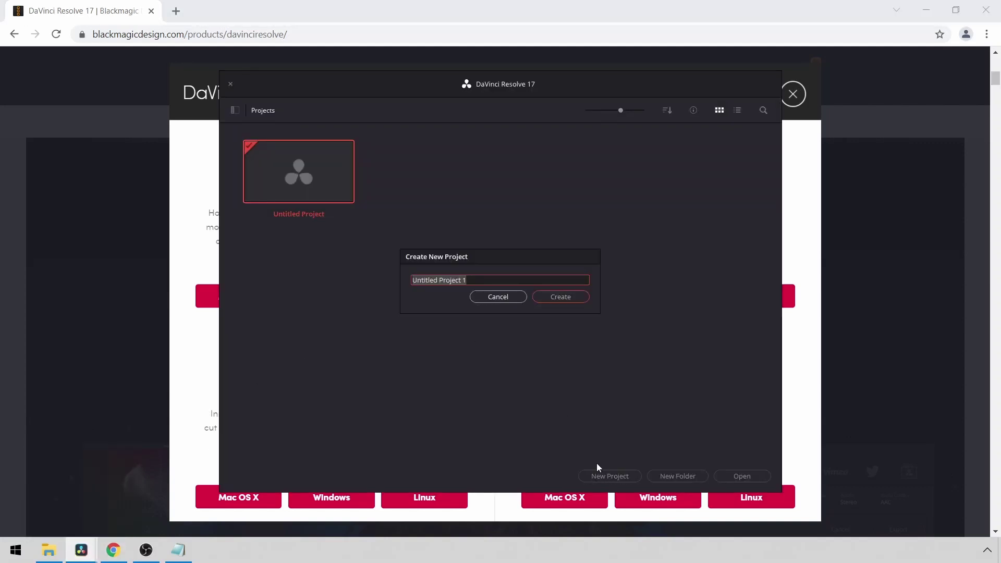
{"action": "type", "text": "Test Reel"}
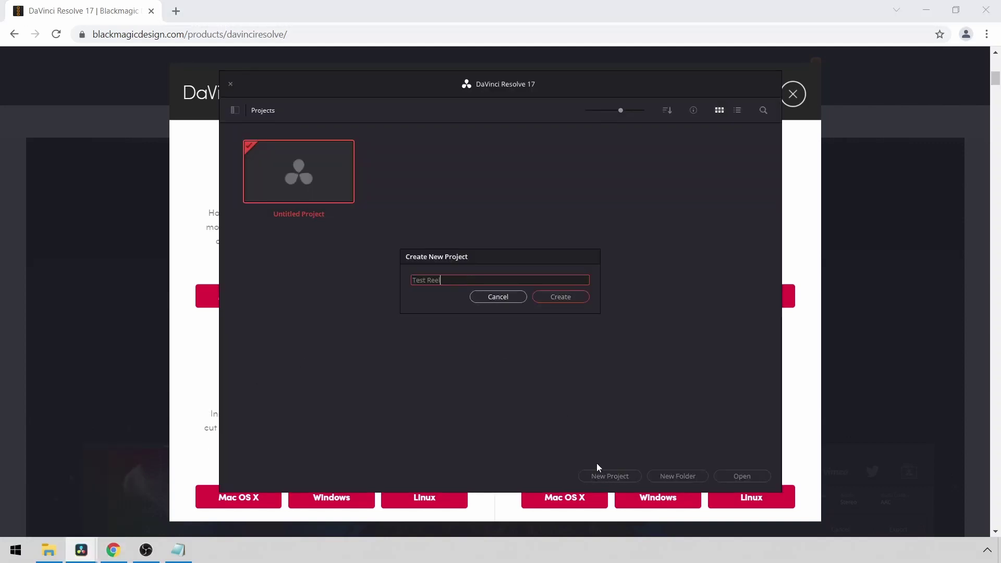
{"action": "left_click", "coordinate": [559, 297]}
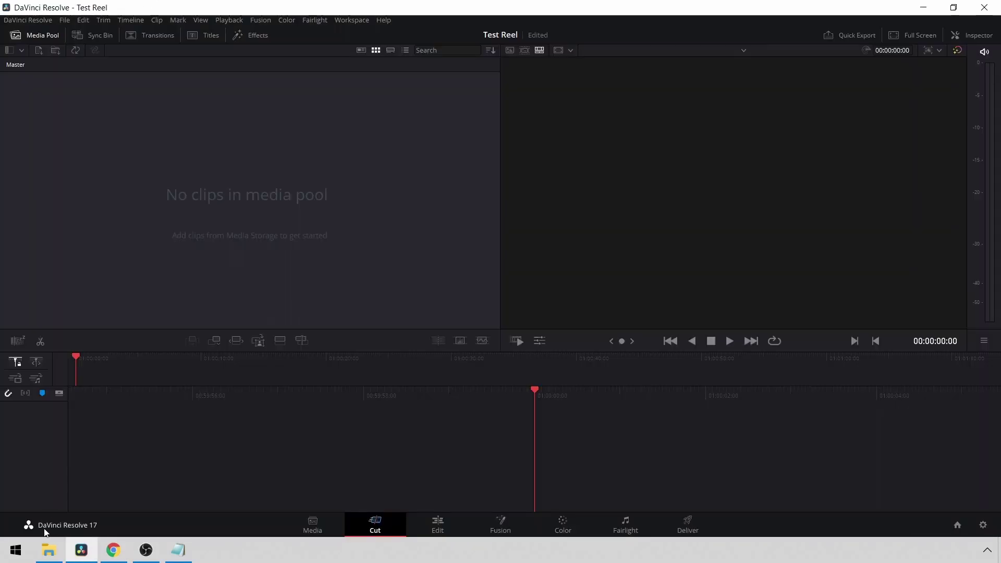
Import test reel 01.MP4 from the Desktop into the Media Pool, leaving the frame rate unchanged
{"action": "left_click", "coordinate": [49, 550]}
{"action": "left_click_drag", "start_coordinate": [398, 208], "coordinate": [165, 158]}
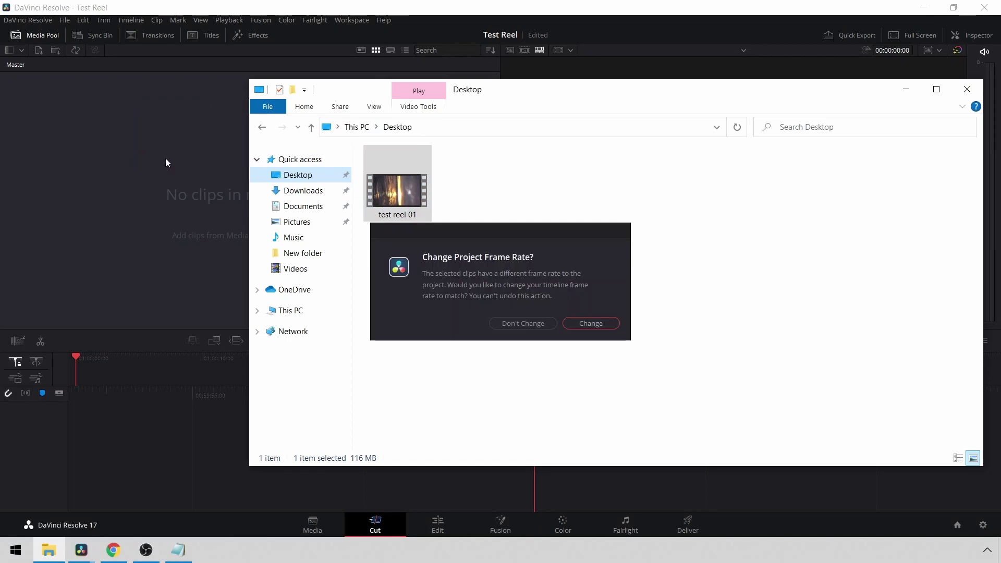
{"action": "left_click", "coordinate": [535, 325]}
{"action": "left_click", "coordinate": [410, 496]}
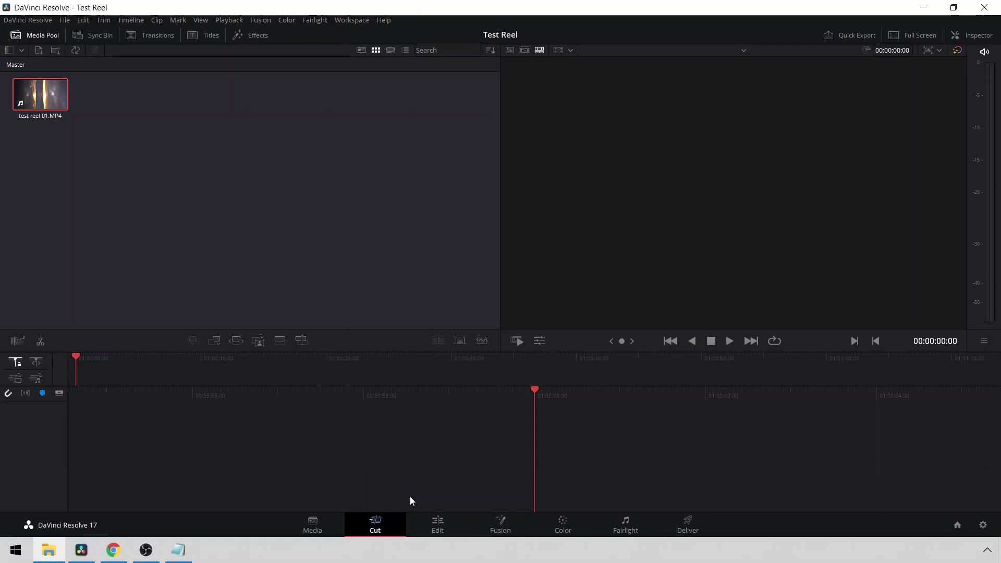
On the Edit page, set the timeline to 1080 x 1920 at 29.97 fps and save the project settings
{"action": "left_click", "coordinate": [436, 523]}
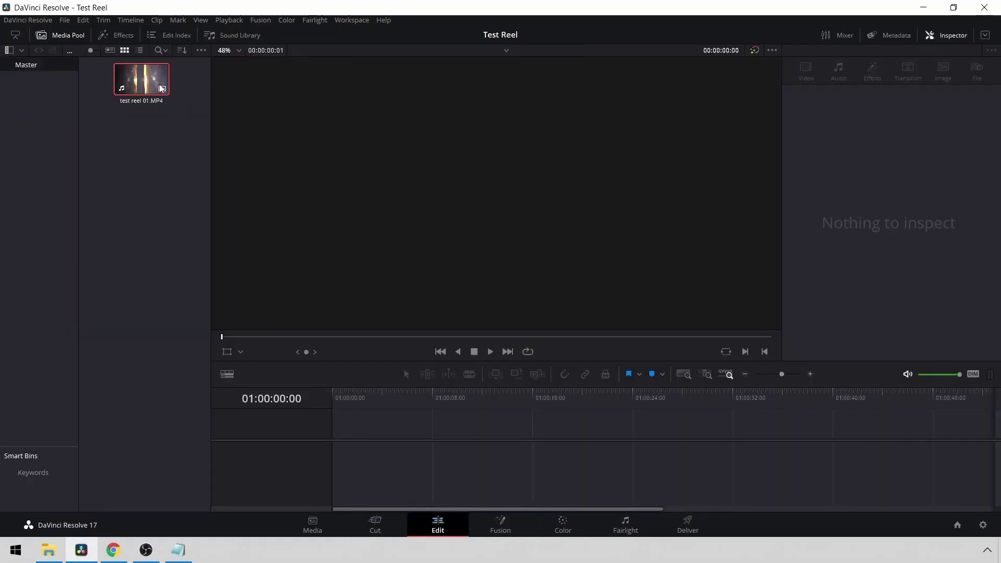
{"action": "left_click", "coordinate": [141, 78]}
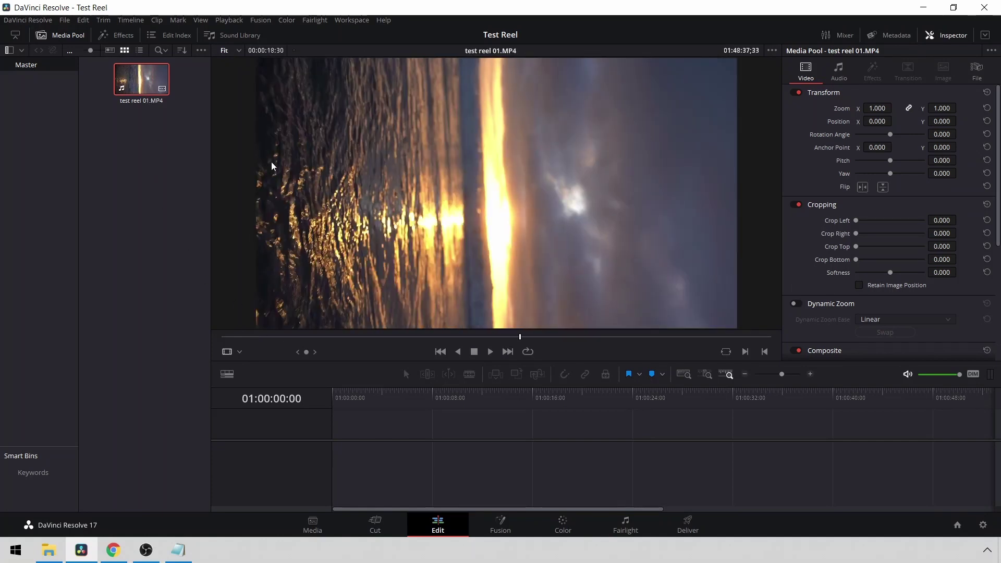
{"action": "left_click", "coordinate": [984, 527]}
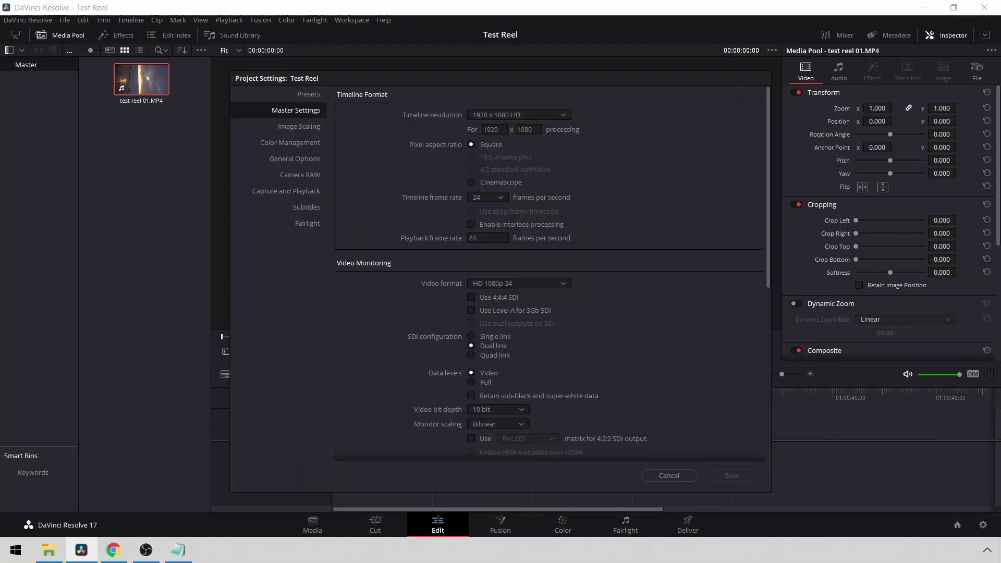
{"action": "left_click", "coordinate": [493, 130]}
{"action": "type", "text": "1080"}
{"action": "key", "text": "Tab"}
{"action": "type", "text": "1920"}
{"action": "left_click", "coordinate": [477, 197]}
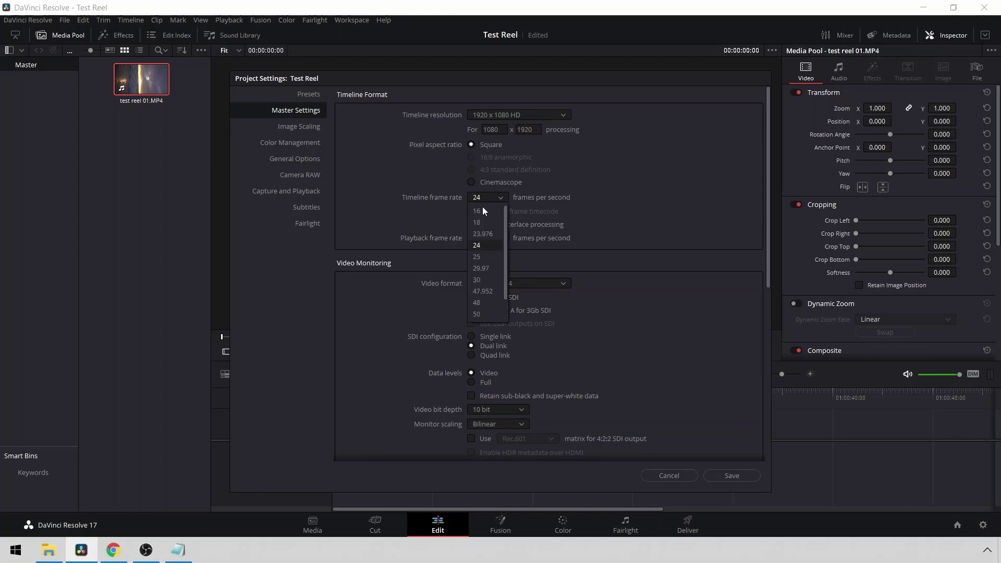
{"action": "left_click", "coordinate": [481, 267]}
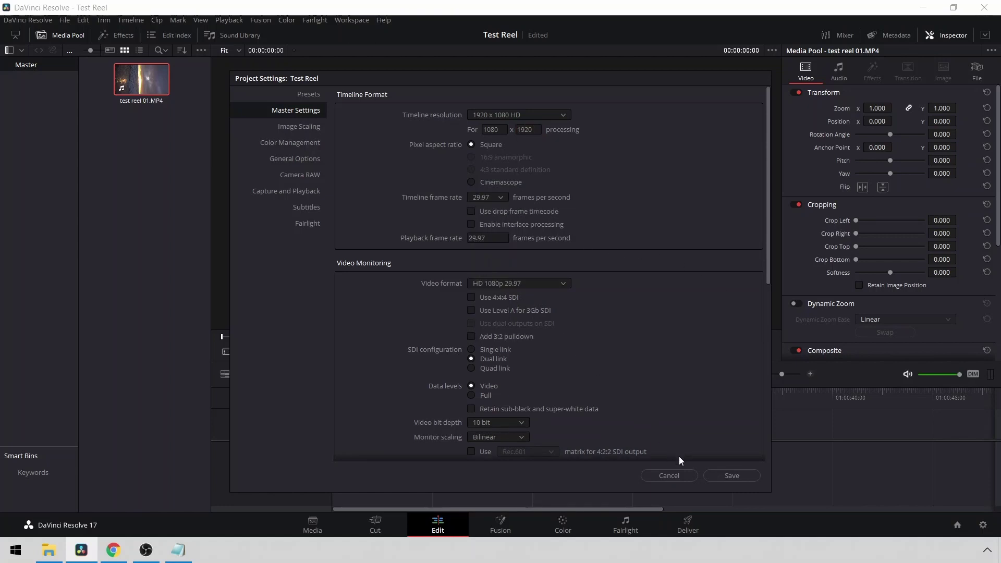
{"action": "left_click", "coordinate": [721, 475]}
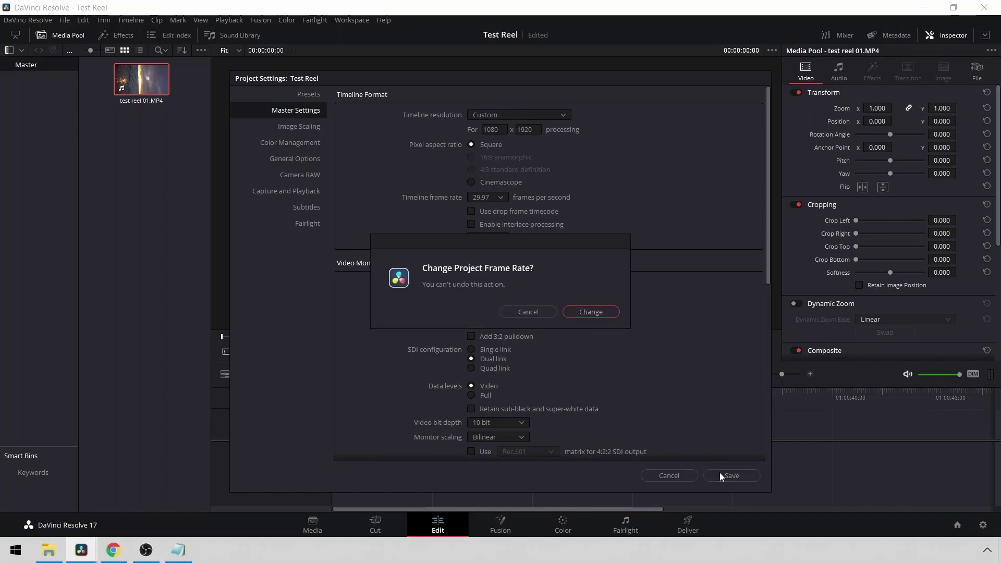
{"action": "left_click", "coordinate": [575, 312]}
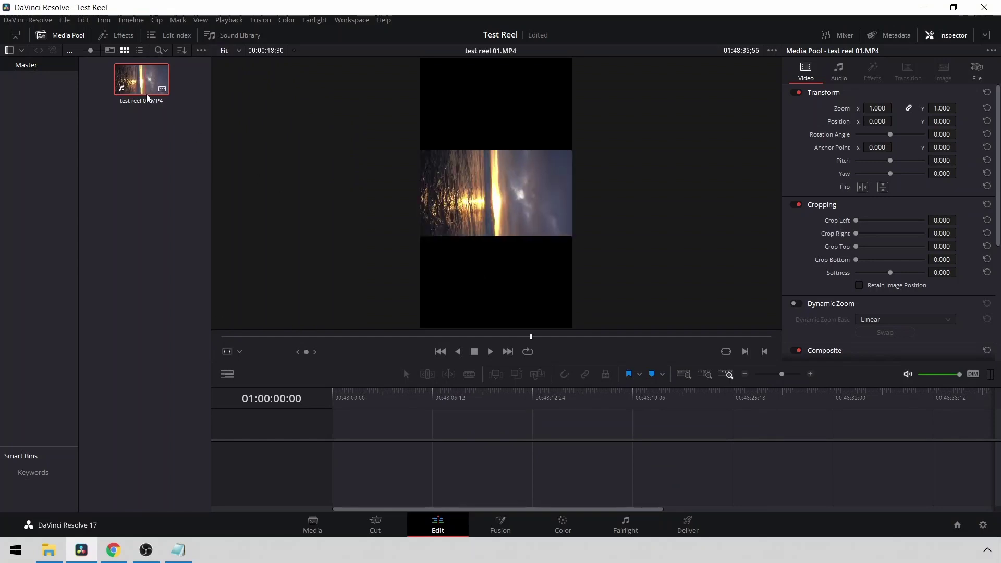
Drag the sunset clip from the Media Pool onto a new timeline
{"action": "mouse_move", "coordinate": [145, 90]}
{"action": "left_mouse_down"}
{"action": "mouse_move", "coordinate": [336, 377]}
{"action": "mouse_move", "coordinate": [358, 419]}
{"action": "mouse_move", "coordinate": [345, 431]}
{"action": "mouse_move", "coordinate": [360, 431]}
{"action": "mouse_move", "coordinate": [346, 430]}
{"action": "mouse_move", "coordinate": [139, 206]}
{"action": "mouse_move", "coordinate": [144, 90]}
{"action": "left_mouse_up"}
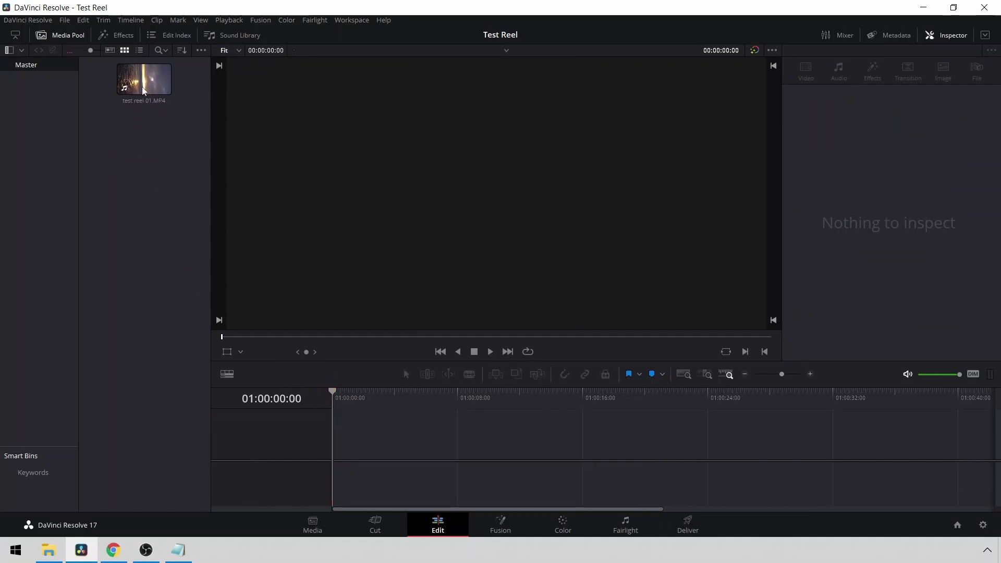
{"action": "left_click", "coordinate": [144, 90]}
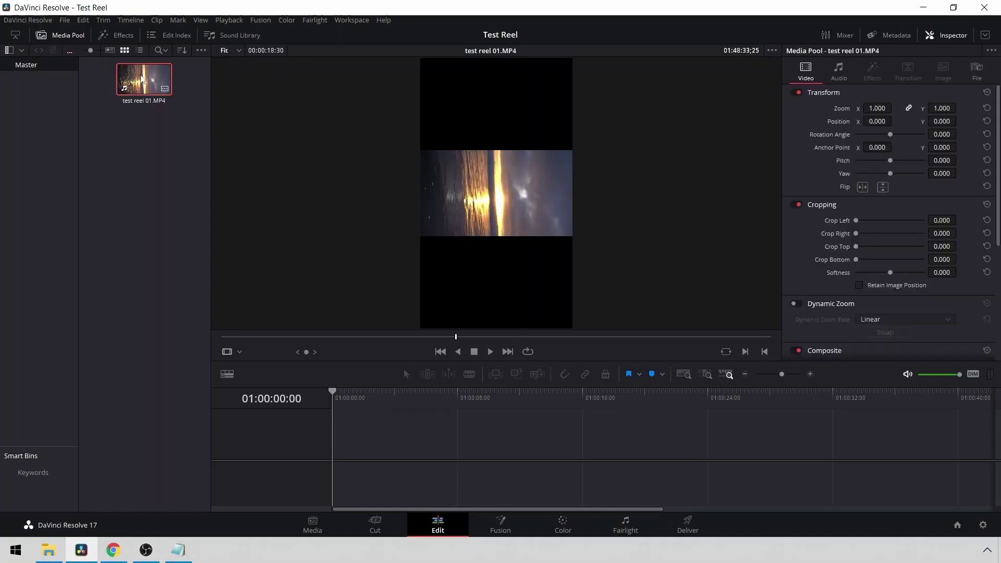
{"action": "left_click_drag", "start_coordinate": [144, 91], "coordinate": [332, 438]}
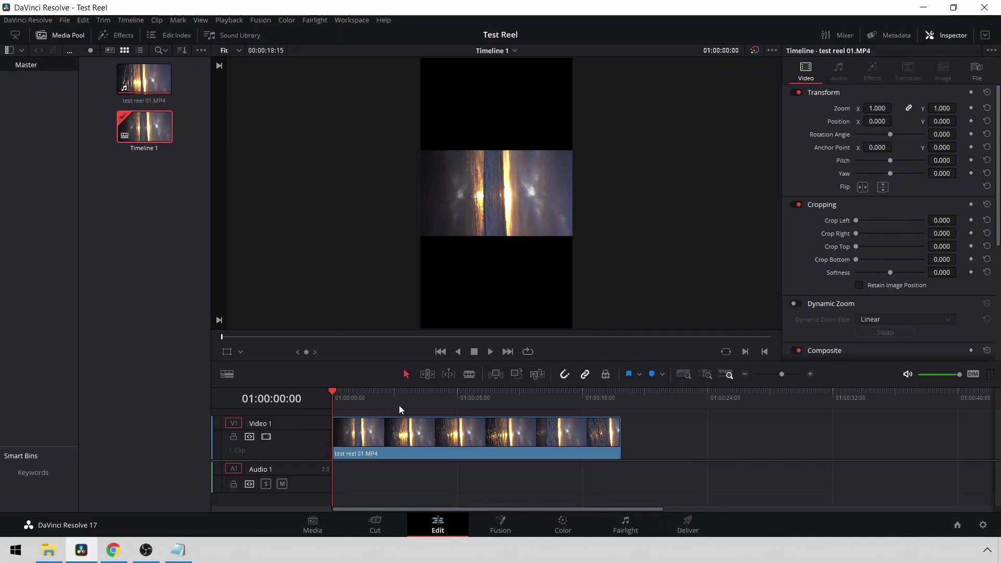
Blade-cut the clip near 01:00:17, delete the leftover tail, and save the project
{"action": "key", "text": "b"}
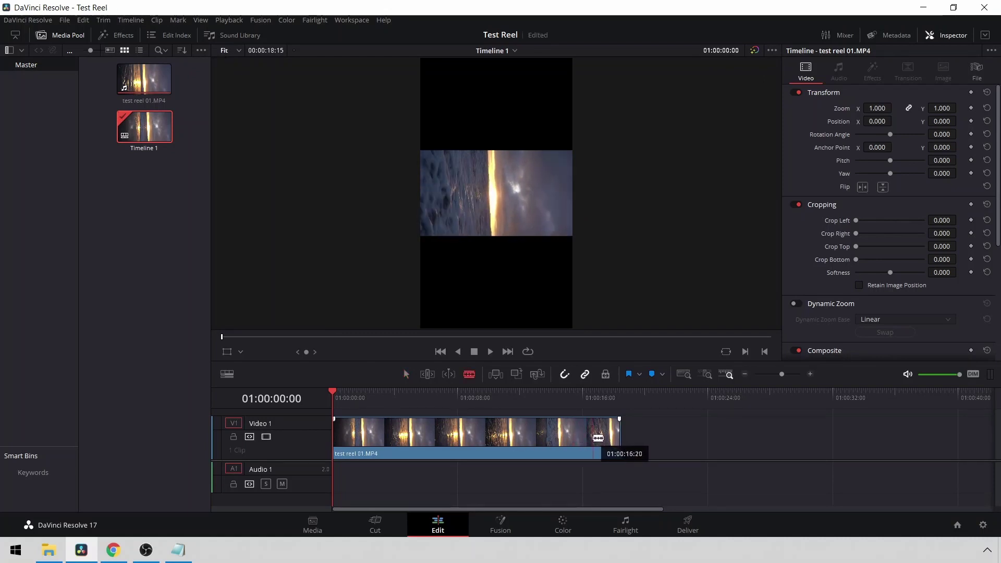
{"action": "left_click", "coordinate": [598, 440]}
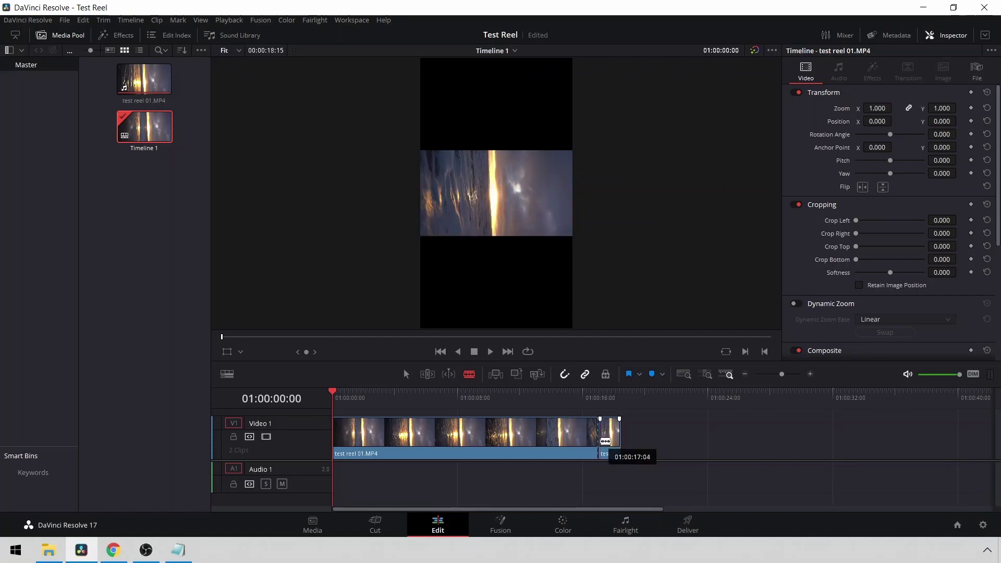
{"action": "key", "text": "a"}
{"action": "key", "text": "ctrl+s"}
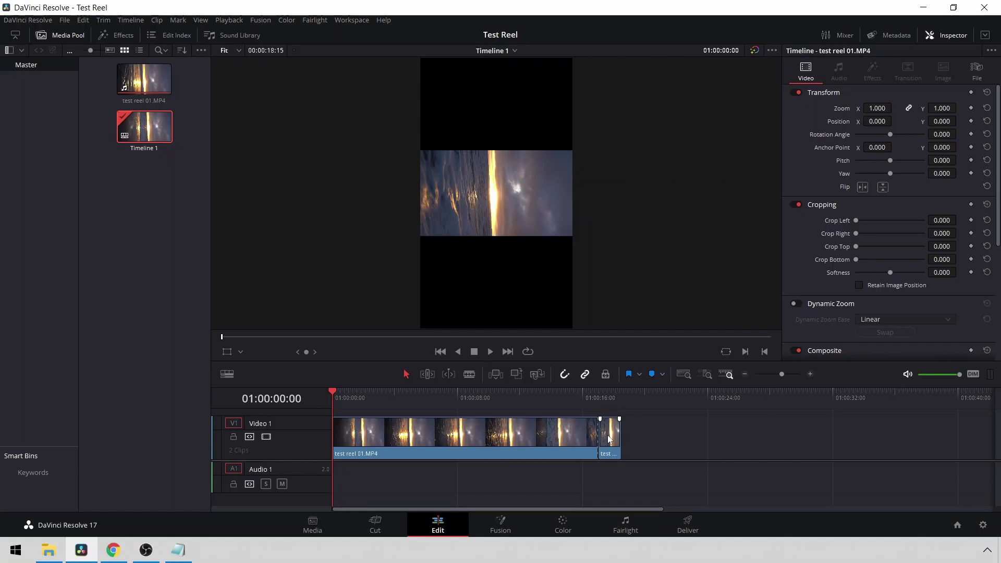
{"action": "left_click", "coordinate": [609, 440]}
{"action": "key", "text": "Delete"}
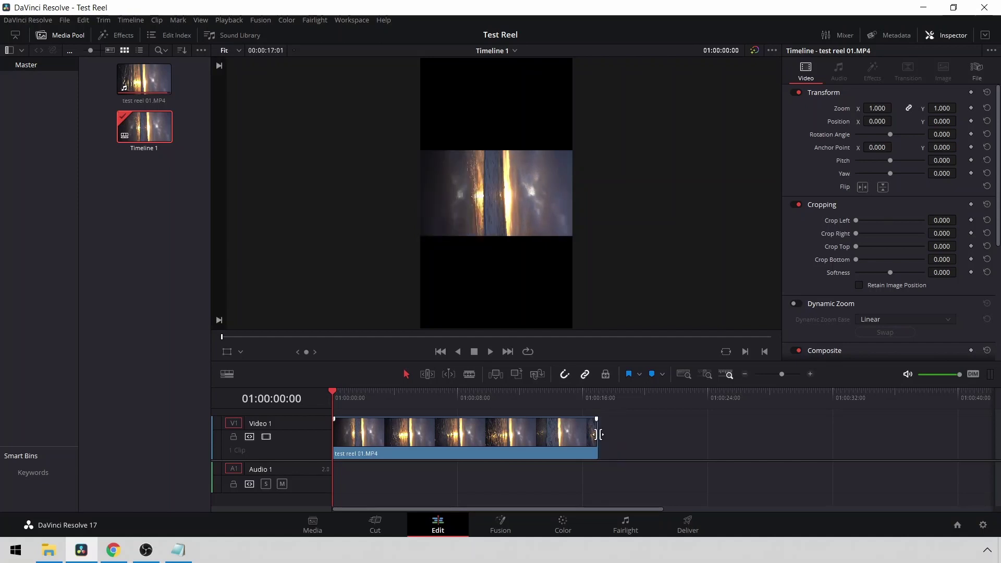
{"action": "key", "text": "ctrl+s"}
Set the clip's Transform rotation angle to -270 in the Inspector
{"action": "left_click", "coordinate": [949, 36]}
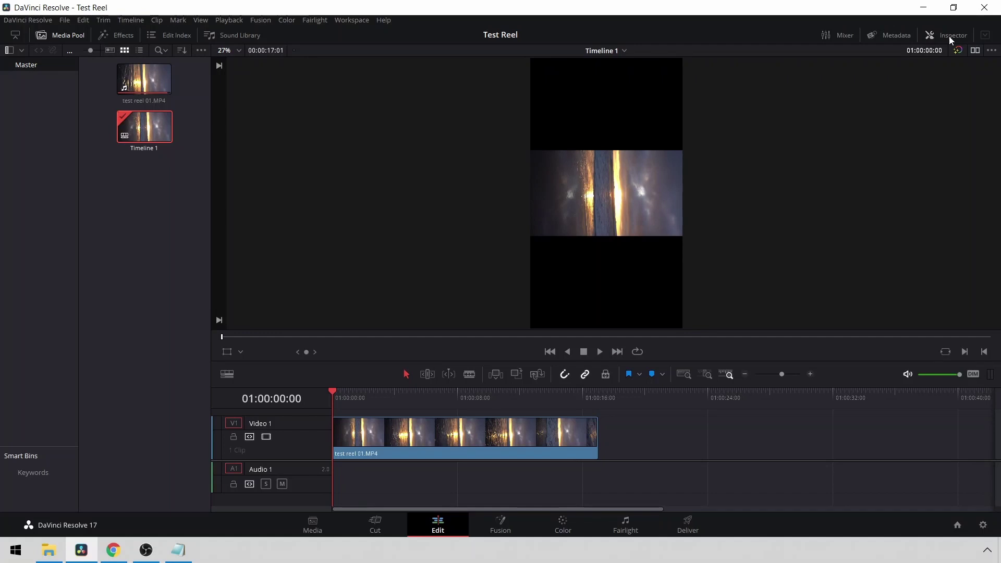
{"action": "left_click", "coordinate": [949, 36]}
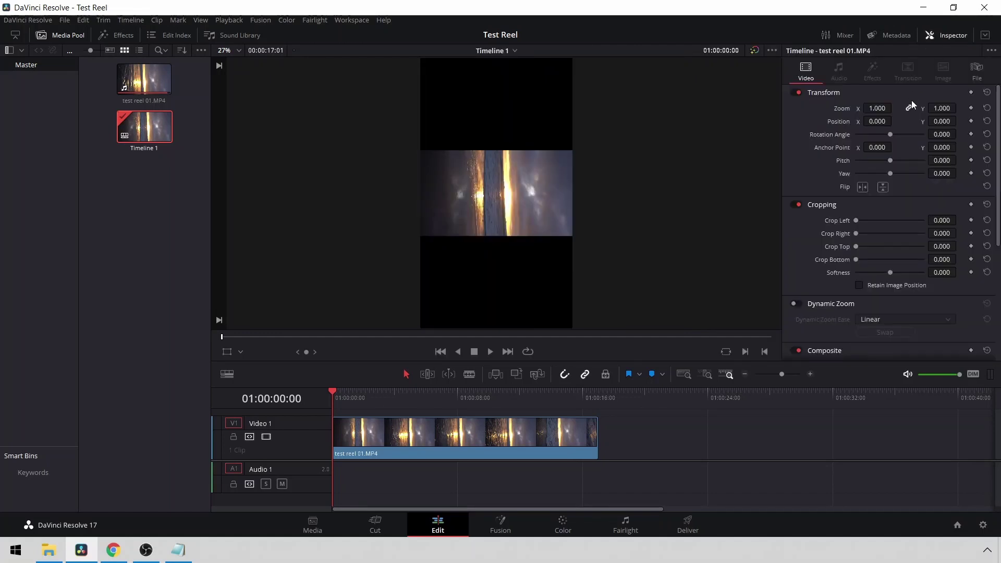
{"action": "left_click", "coordinate": [944, 134]}
{"action": "key", "text": "BackSpace"}
{"action": "type", "text": "-270"}
{"action": "key", "text": "Return"}
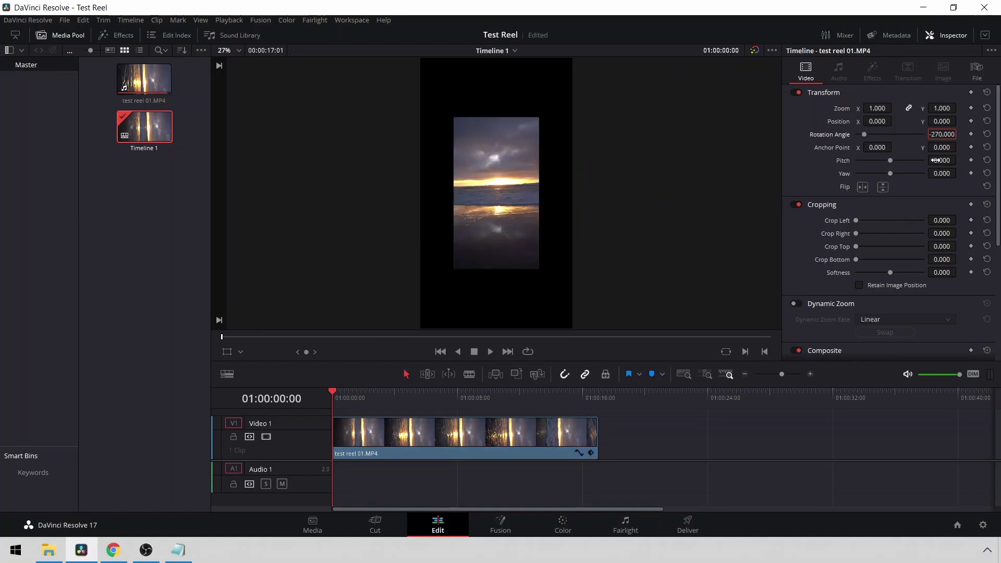
{"action": "left_click", "coordinate": [926, 193]}
Set the clip's Scaling to Crop and play the timeline to preview it
{"action": "scroll", "coordinate": [876, 206], "scroll_direction": "down", "scroll_amount": 6}
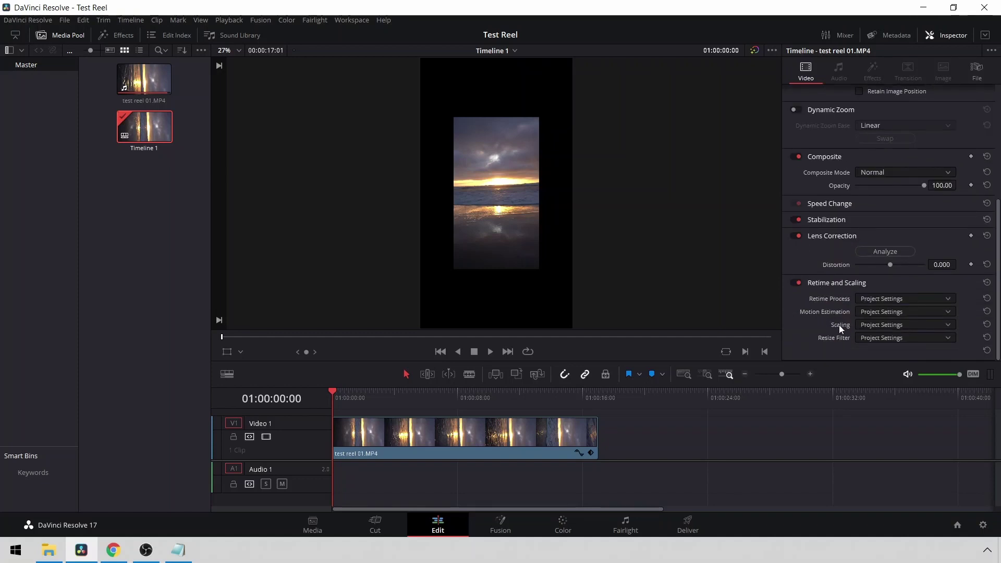
{"action": "left_click", "coordinate": [884, 327]}
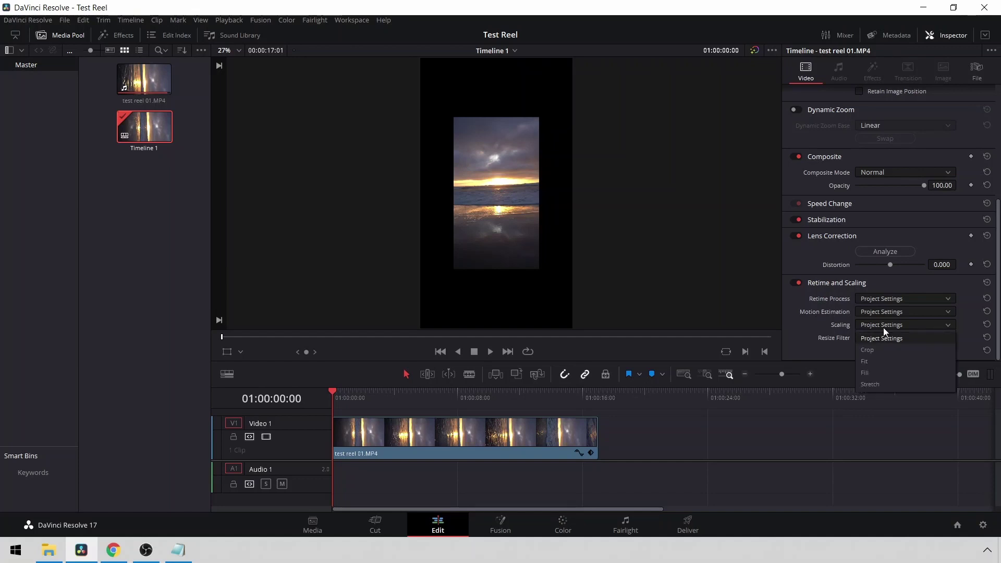
{"action": "left_click", "coordinate": [881, 349]}
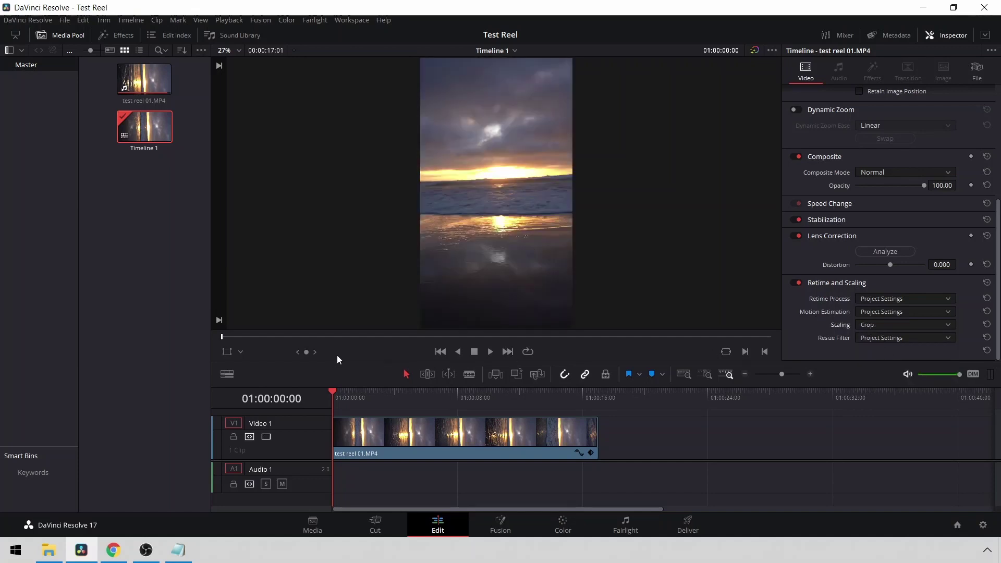
{"action": "left_click", "coordinate": [491, 351]}
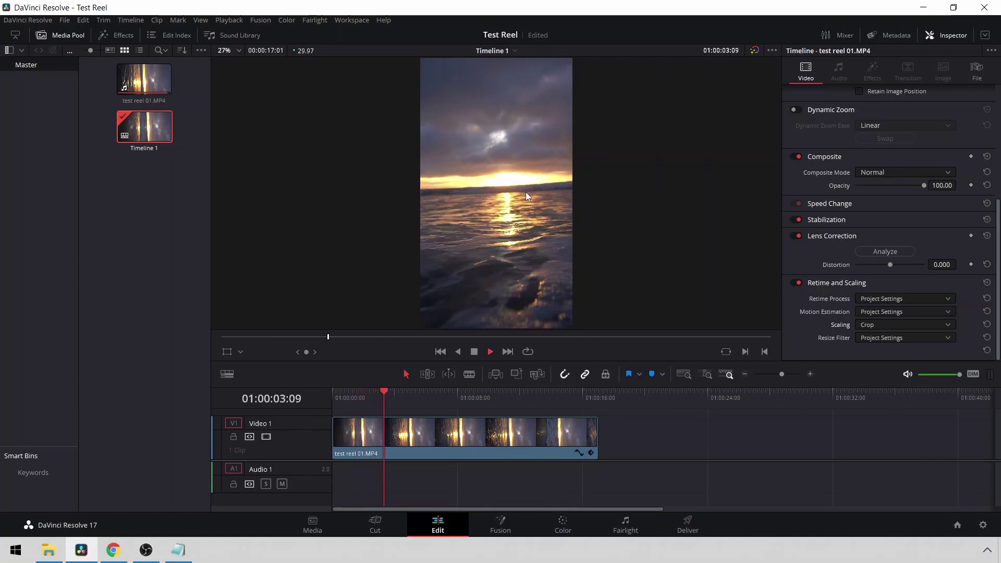
{"action": "left_click", "coordinate": [476, 353]}
On the Deliver page, set the render format to MP4 with Best quality
{"action": "left_click", "coordinate": [683, 525]}
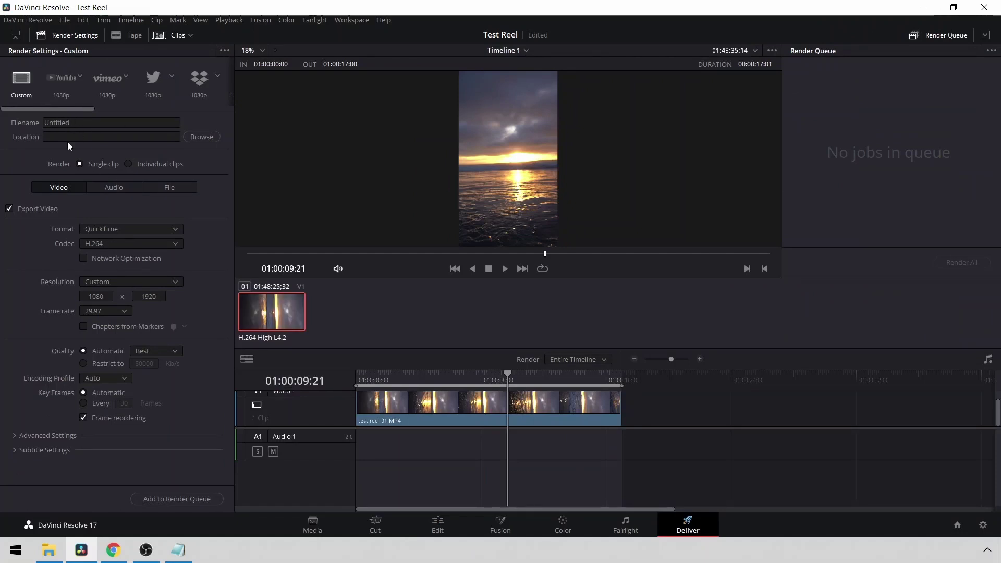
{"action": "left_click", "coordinate": [141, 227]}
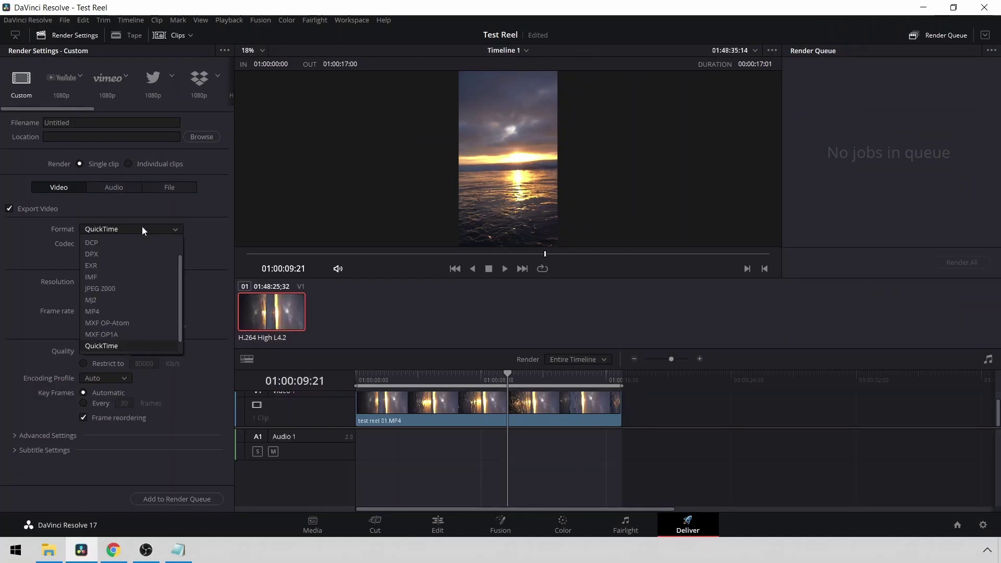
{"action": "left_click", "coordinate": [107, 310]}
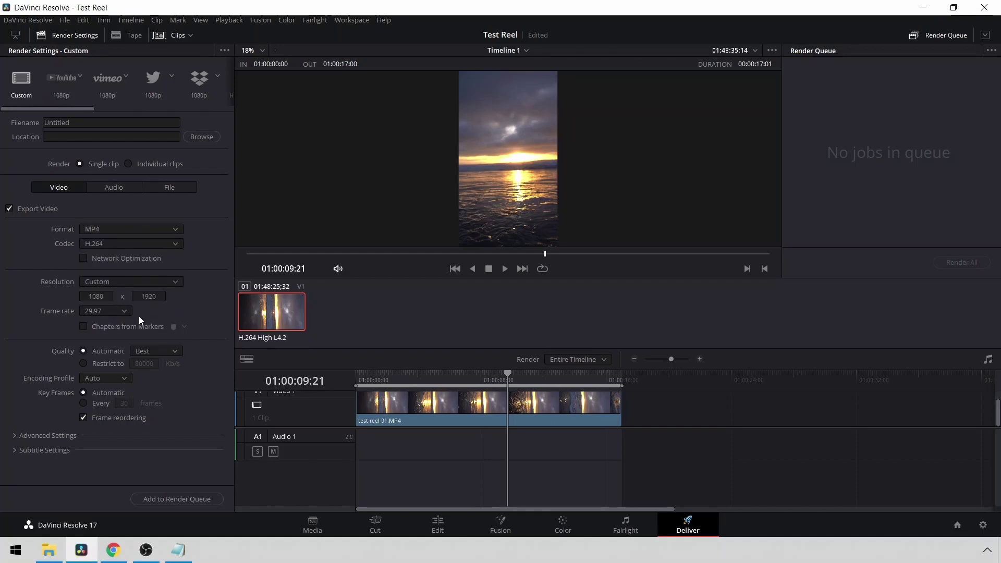
{"action": "left_click", "coordinate": [148, 352]}
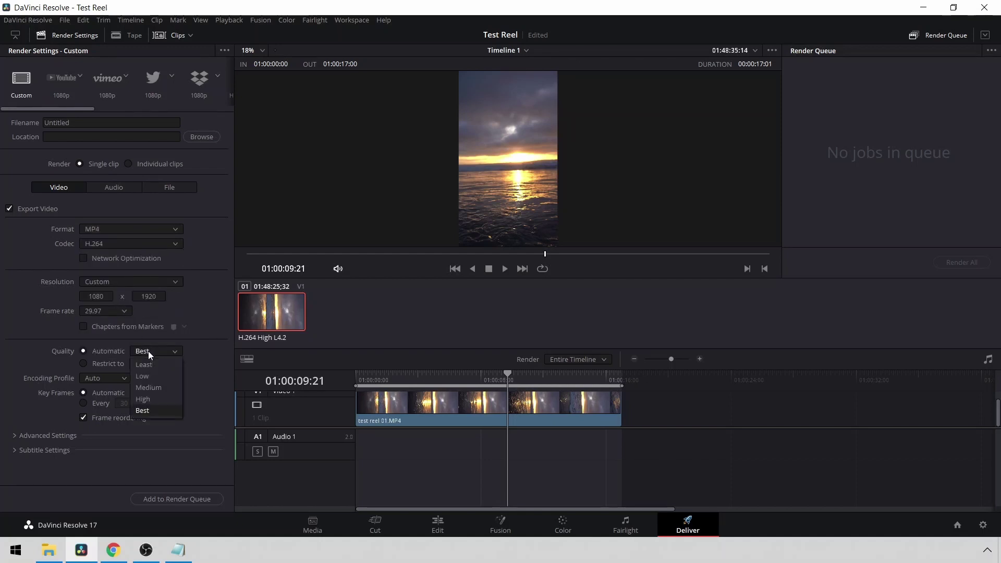
{"action": "left_click", "coordinate": [153, 409]}
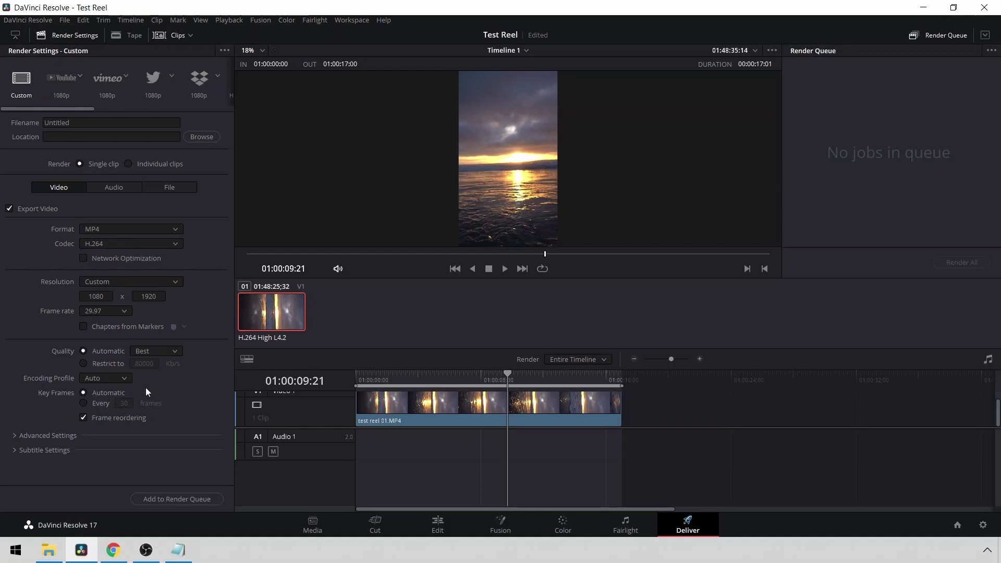